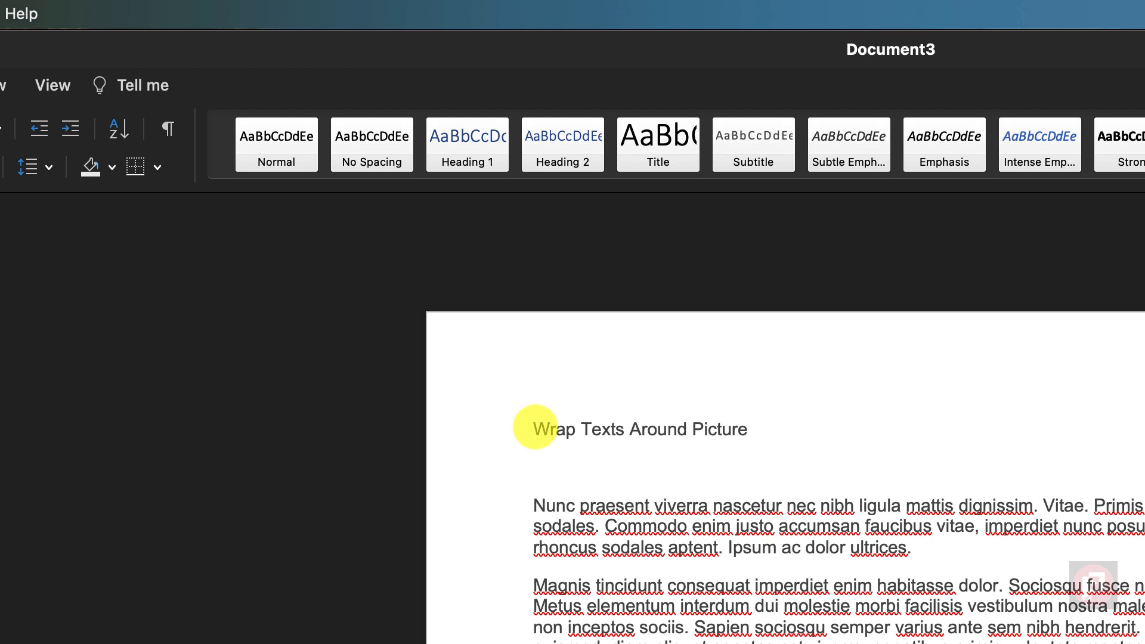
Step: Make the heading "Wrap Texts Around Picture" bold and set its font size to 18
left_click_drag(532, 434, 746, 434)
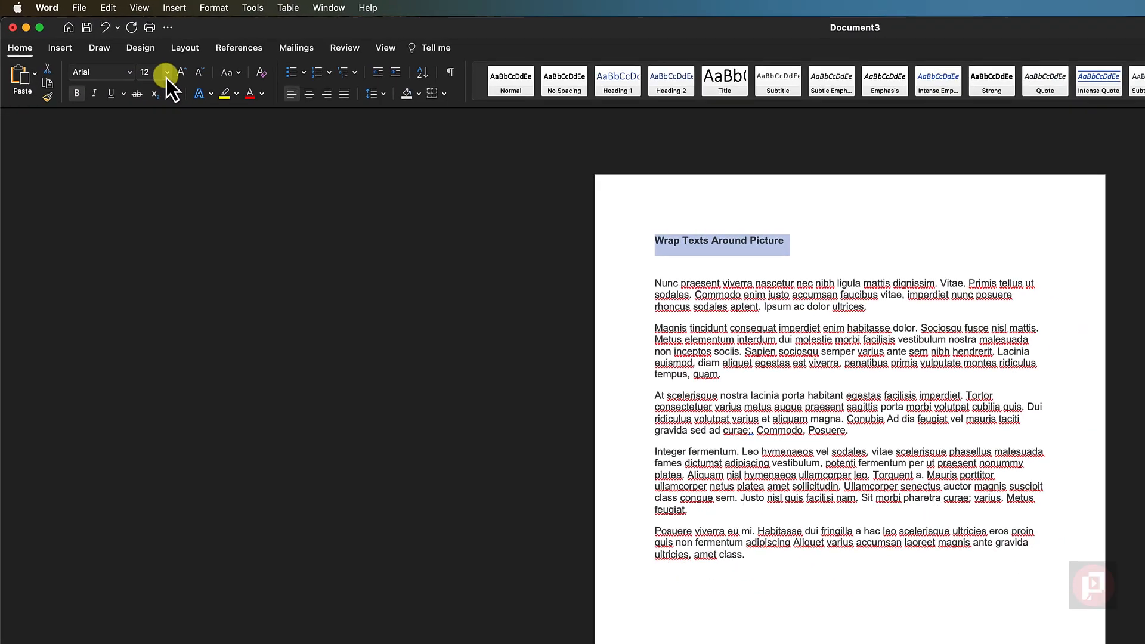
left_click(298, 128)
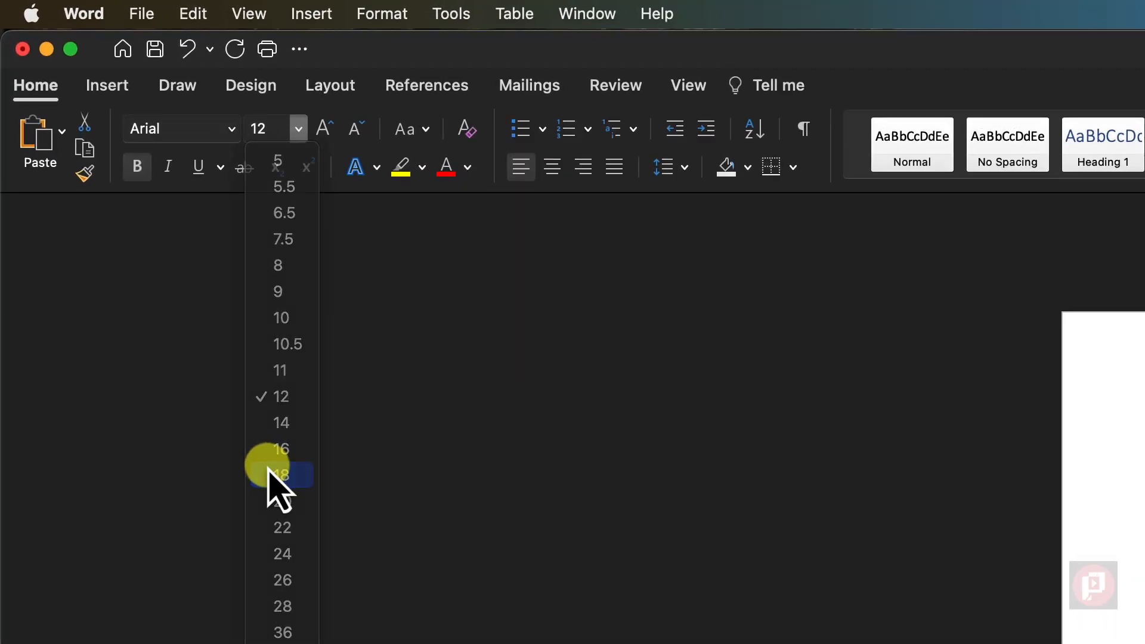
left_click(203, 342)
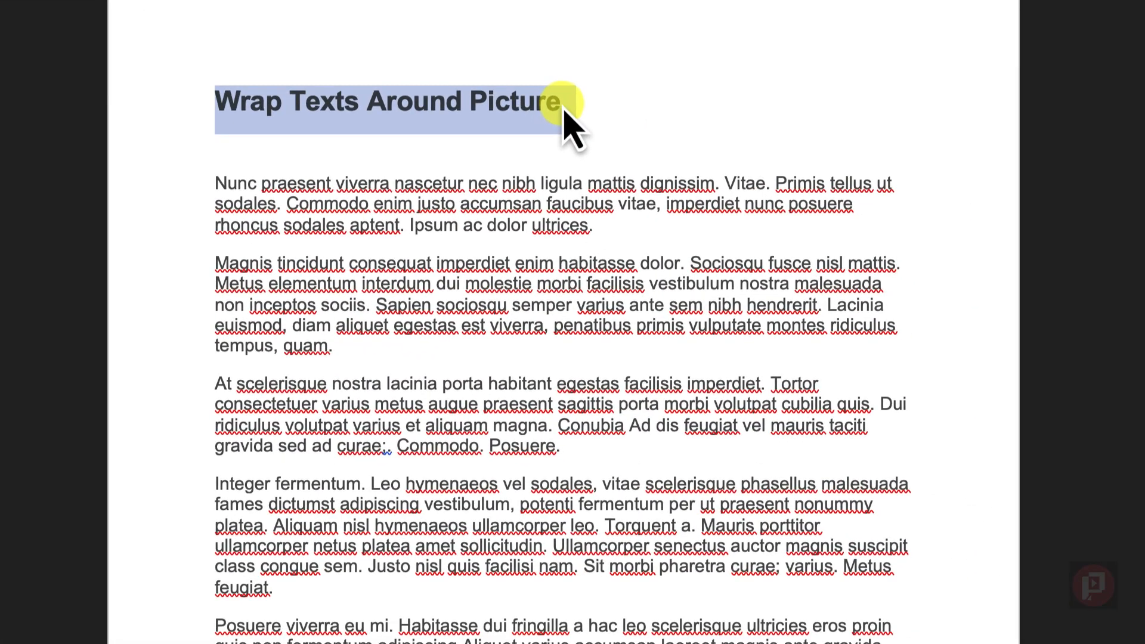
left_click(598, 98)
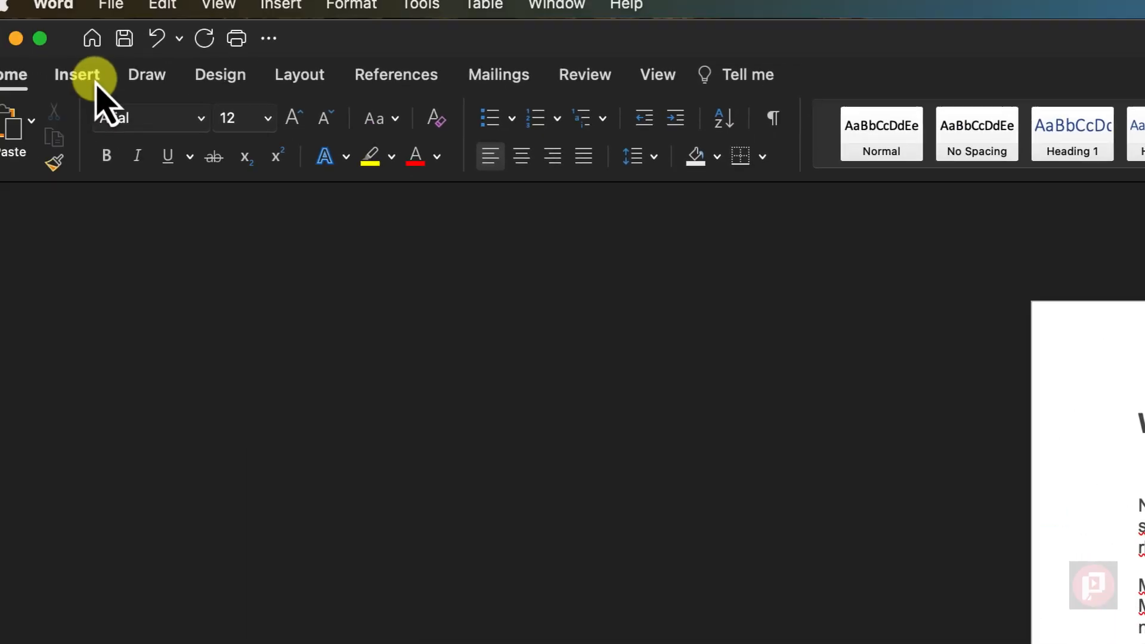
Step: Insert the picture cat-2934720_640.jpg from the Desktop below the heading and shrink it proportionally to about 2.15" high by 3.23" wide
left_click(107, 85)
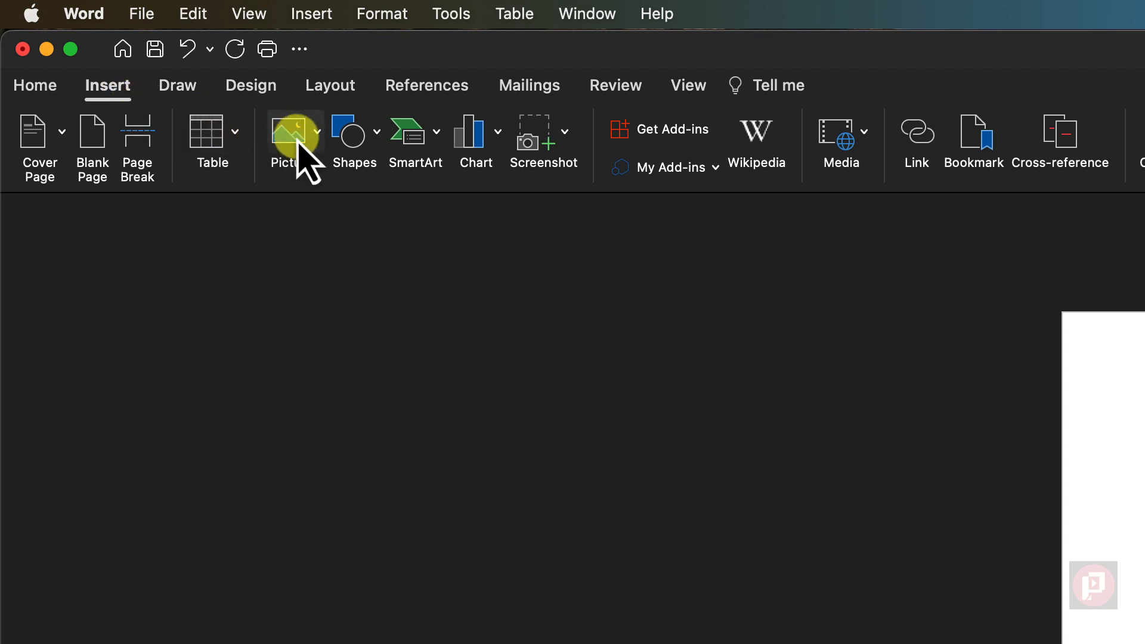
left_click(298, 143)
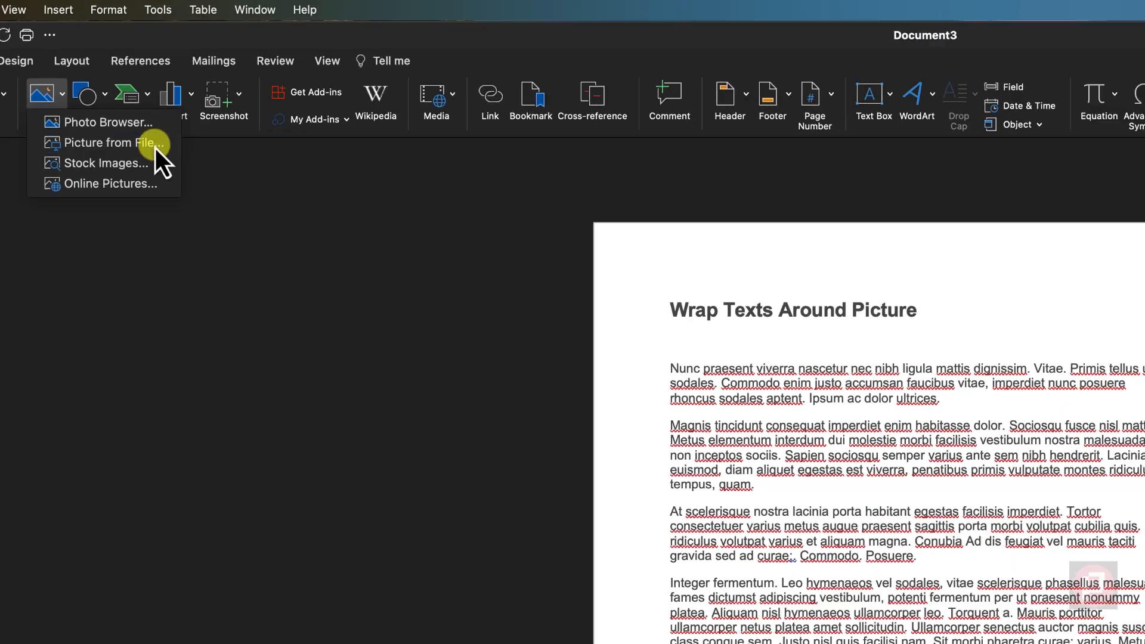
left_click(447, 201)
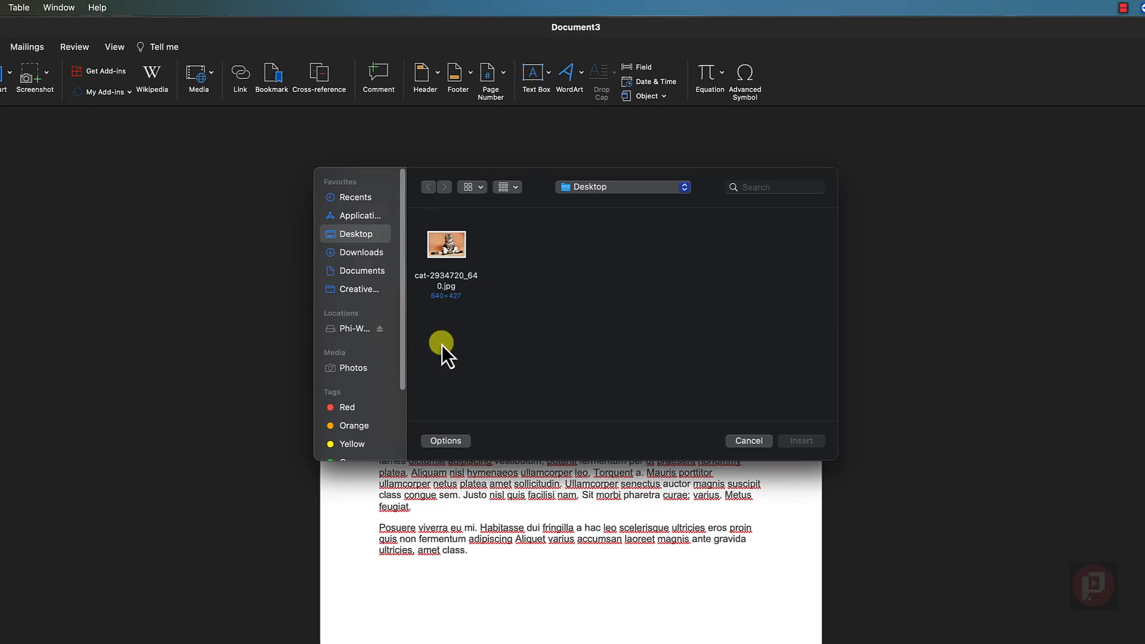
left_click(448, 245)
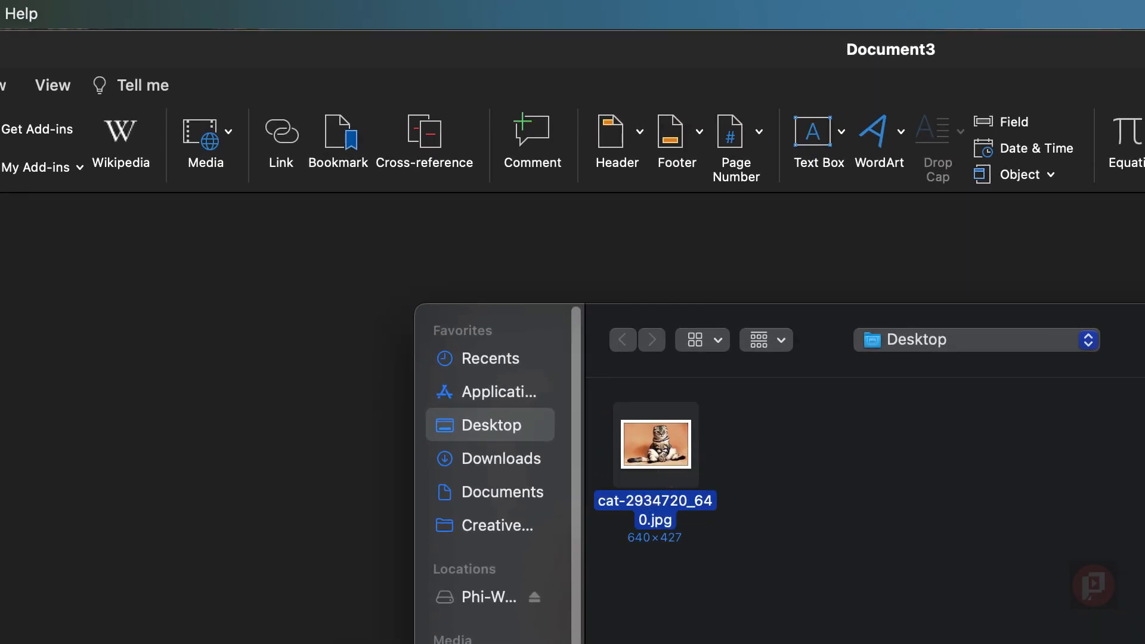
left_click(1055, 591)
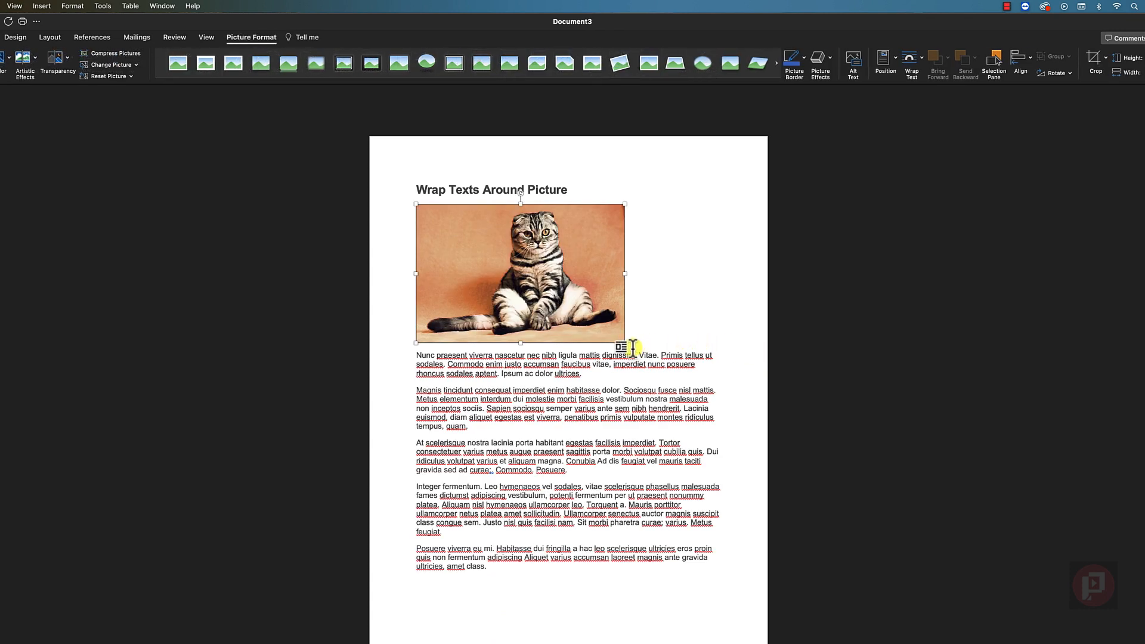
left_click_drag(626, 345, 567, 301)
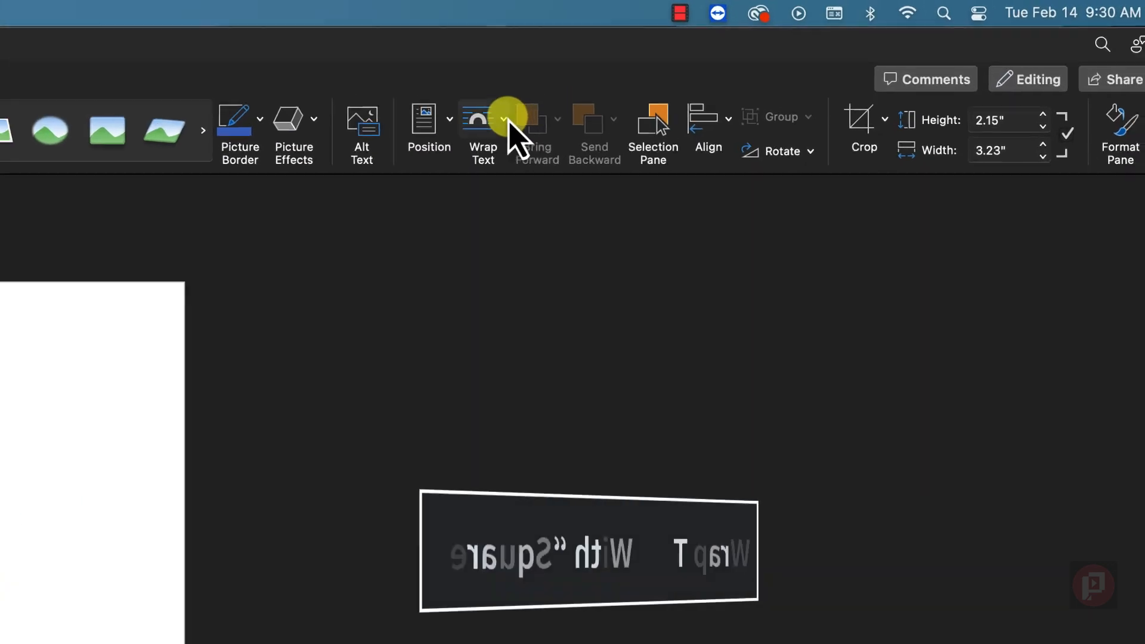
Step: Apply Square text wrapping to the cat picture and move it into the middle of the third paragraph
left_click(919, 60)
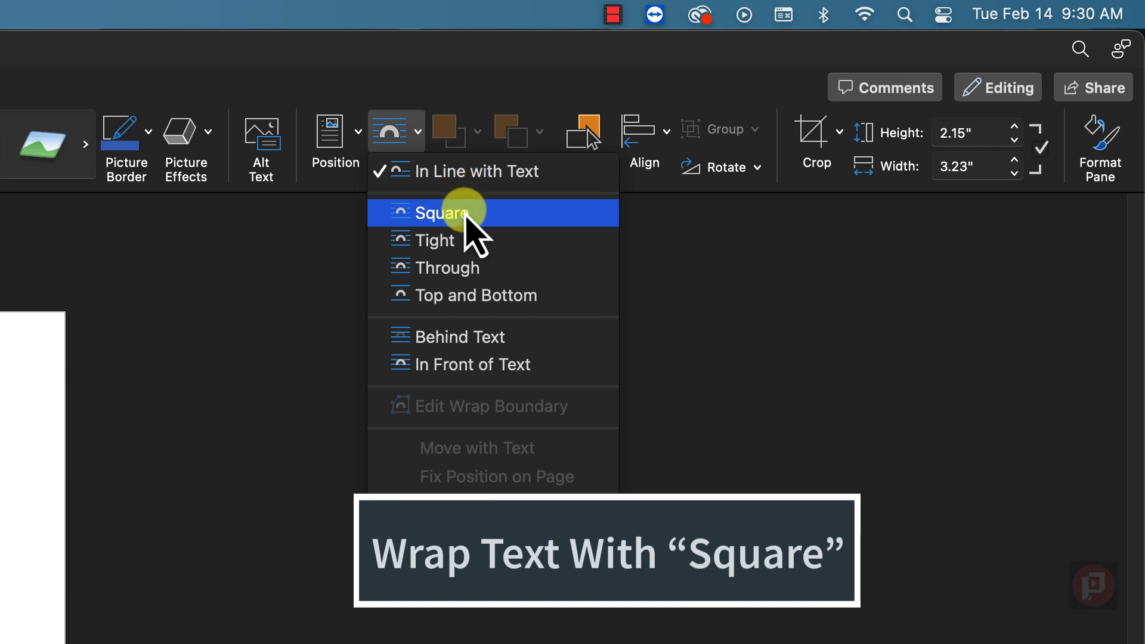
left_click(453, 212)
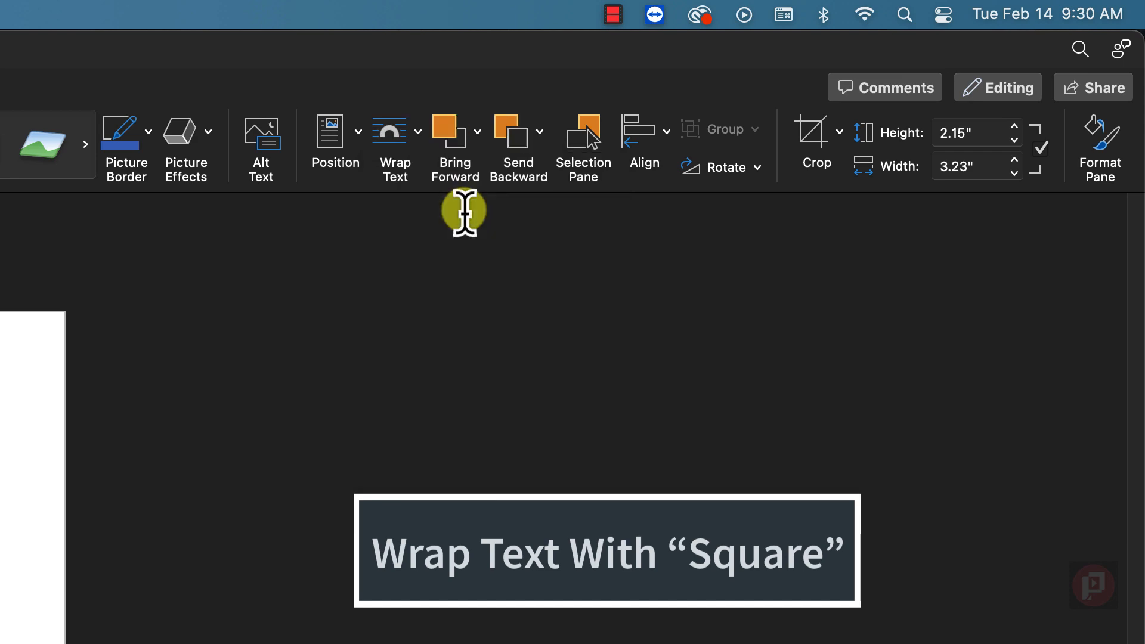
left_click_drag(334, 181, 706, 224)
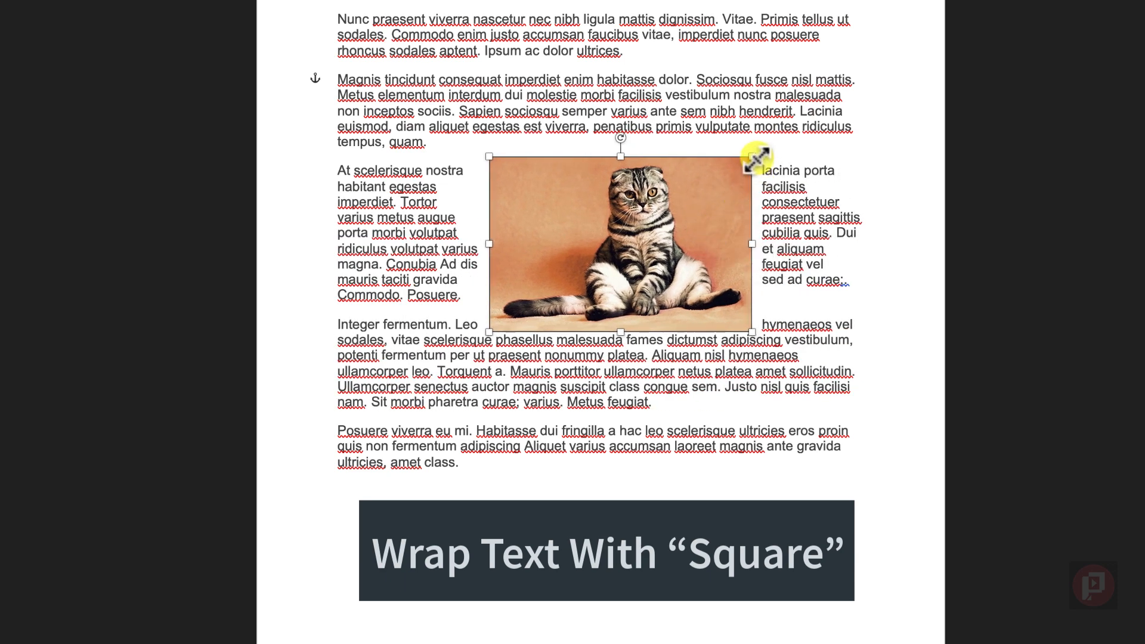
Step: Shrink the picture to about 1.51" high by 2.27" wide and move it up into the second paragraph
left_click_drag(755, 158, 680, 206)
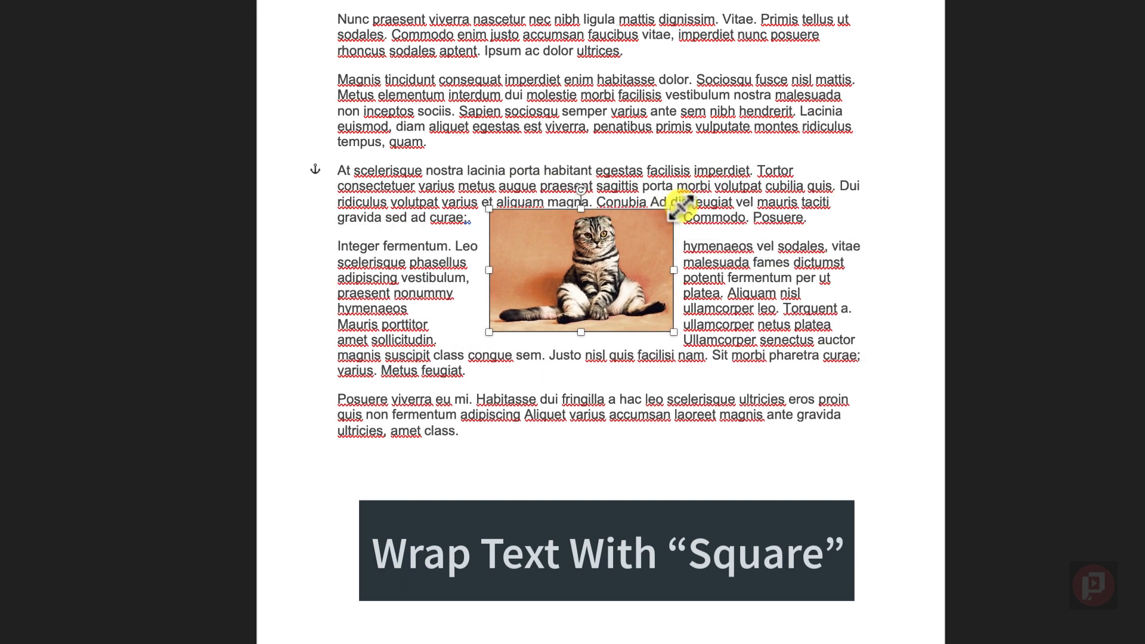
left_click_drag(594, 261, 499, 109)
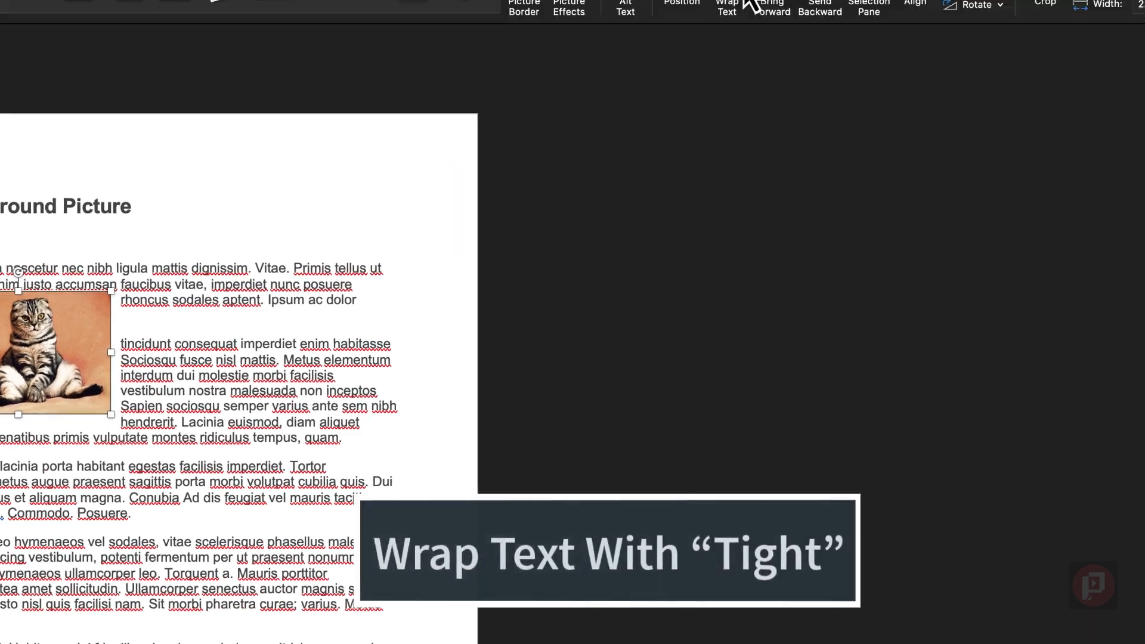
Step: Switch the picture's text wrapping to Tight and move it up into the first paragraph
left_click(464, 128)
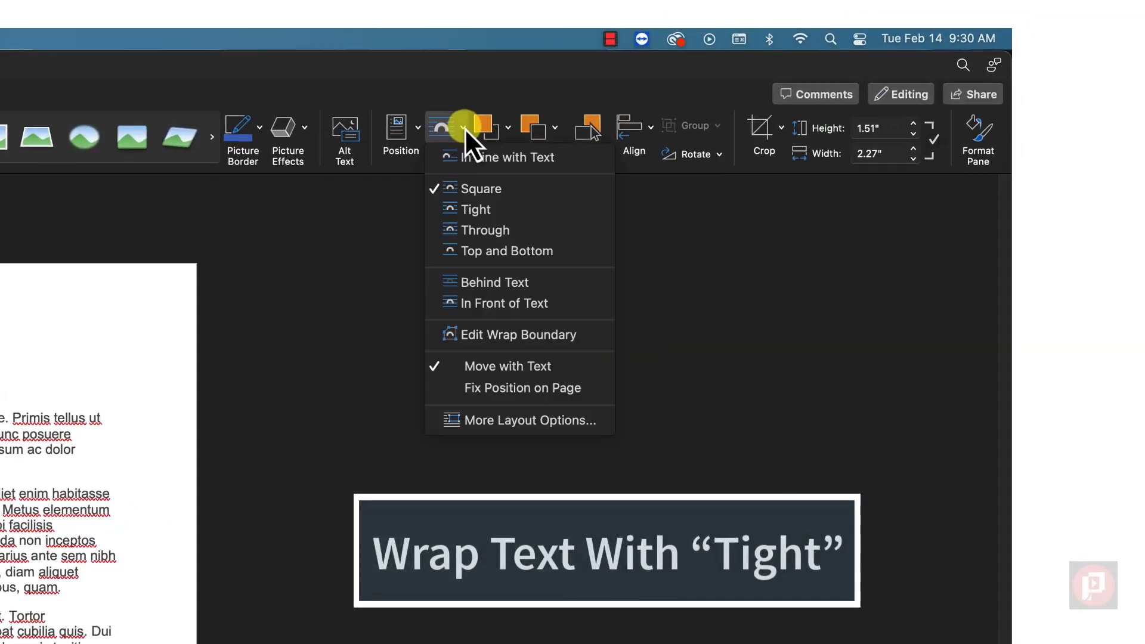
left_click(464, 206)
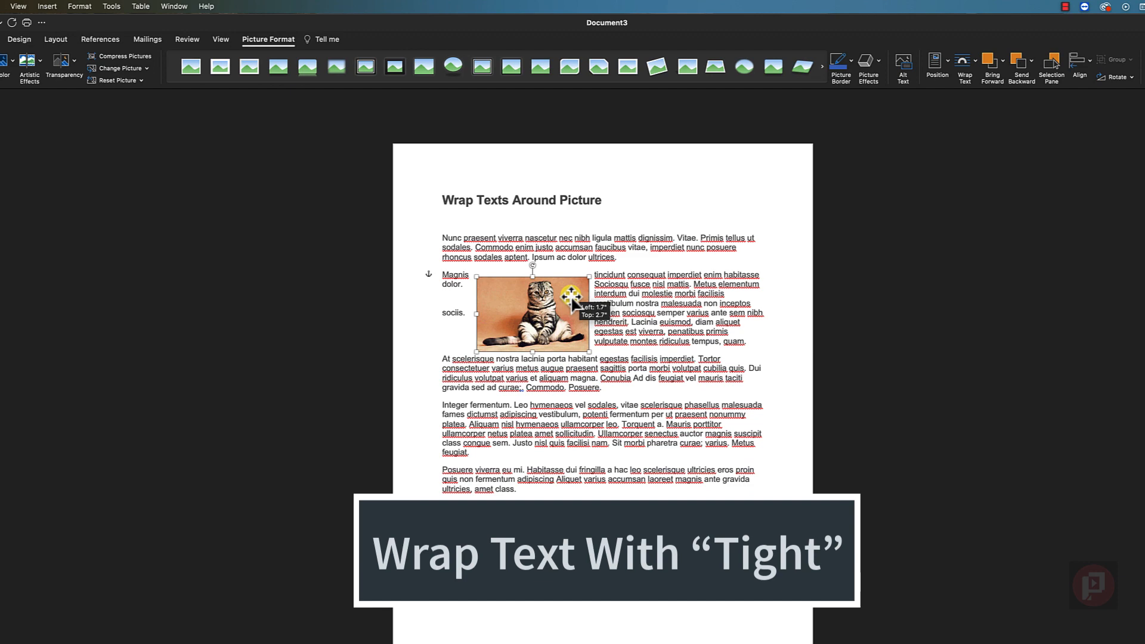
left_click_drag(557, 313, 576, 256)
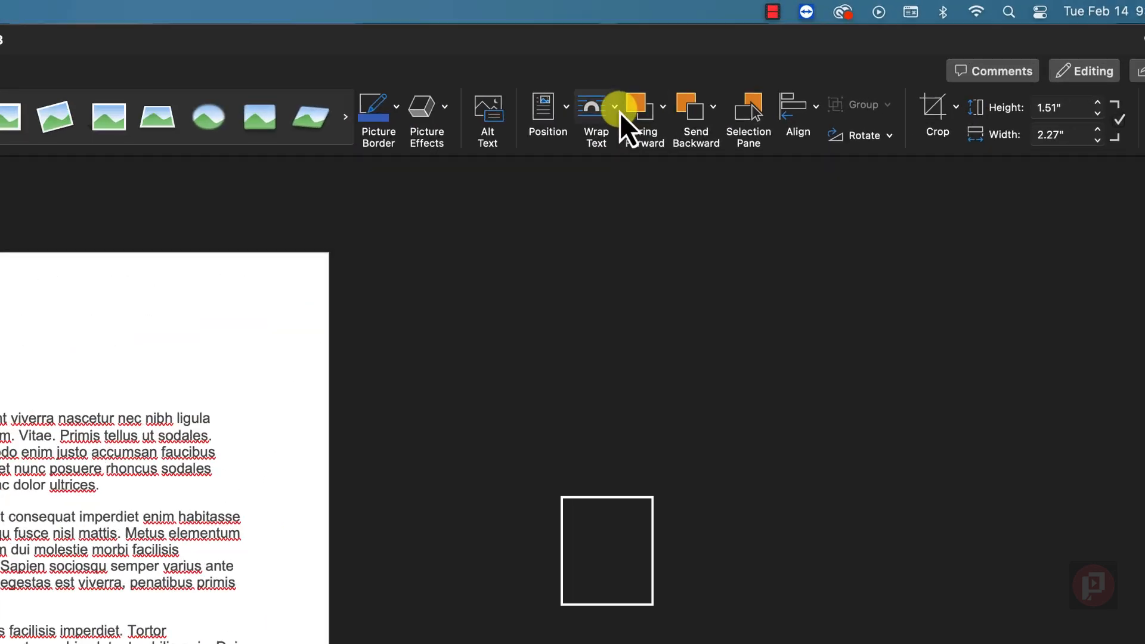
Step: Change the picture's text wrapping to Through and move it down through the body paragraphs
left_click(617, 110)
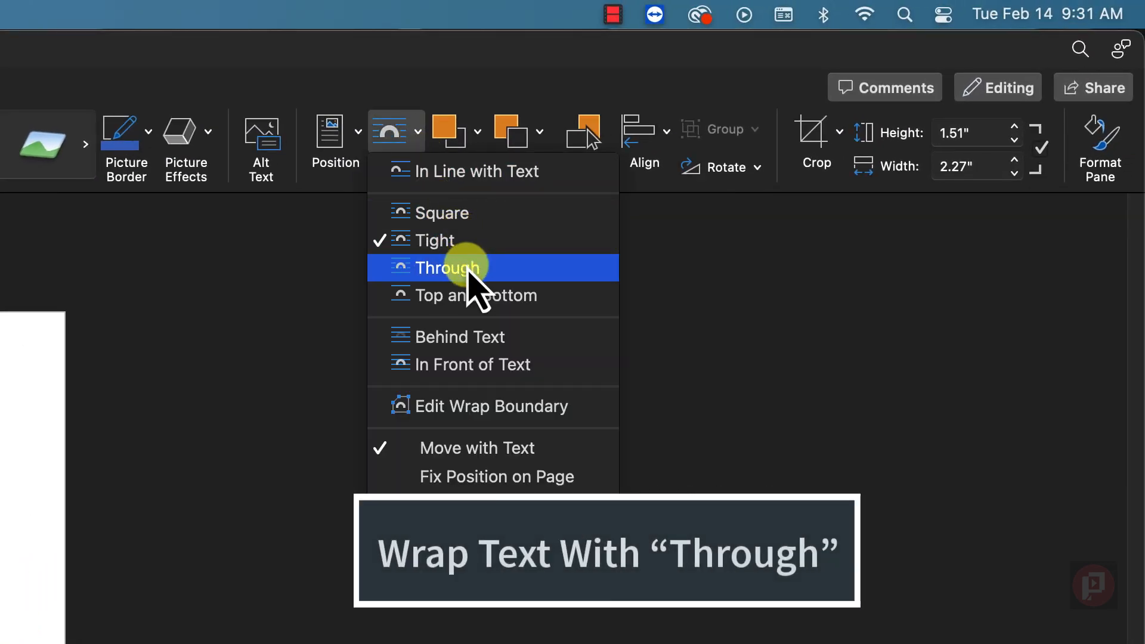
left_click(469, 269)
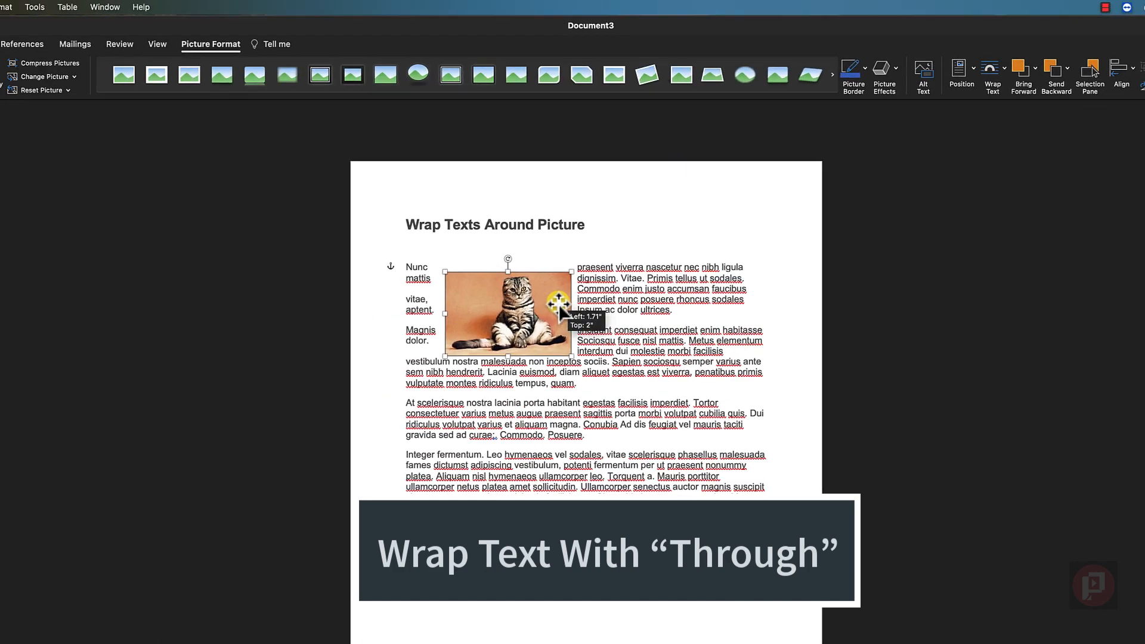
left_click_drag(526, 274, 521, 420)
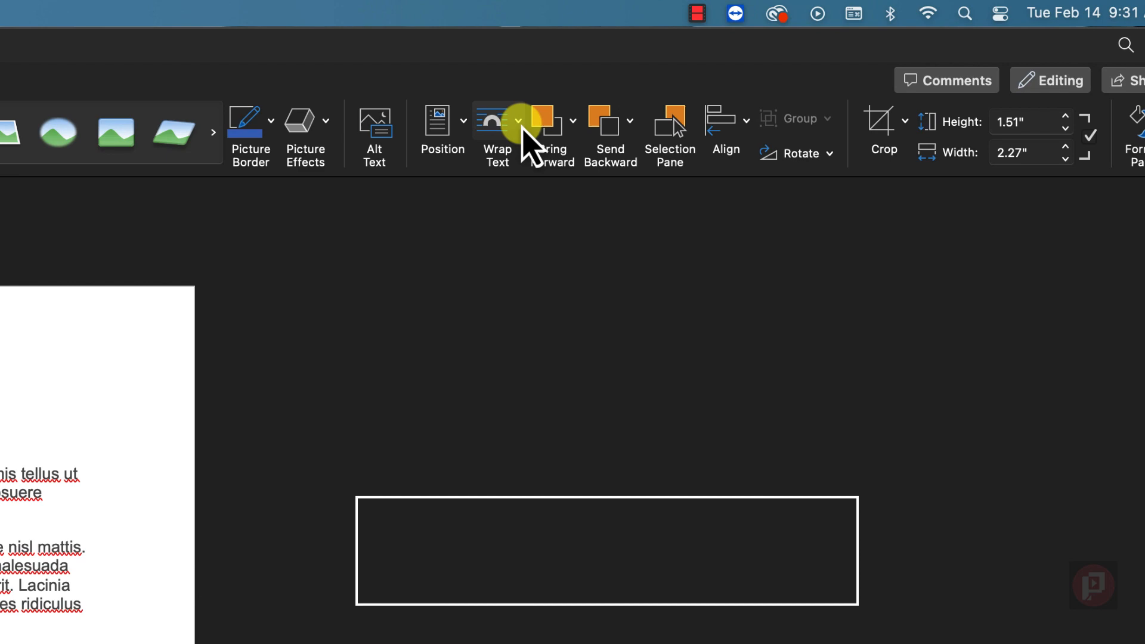
Step: Set the picture's text wrapping to Top and Bottom and move it up into the first paragraph
left_click(946, 74)
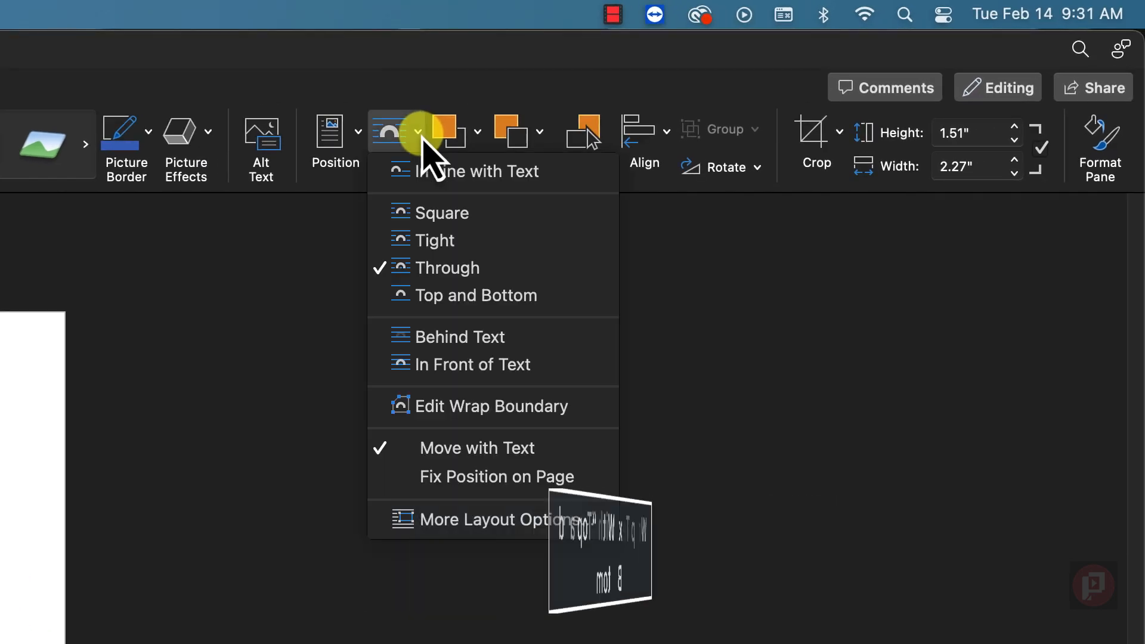
left_click(468, 307)
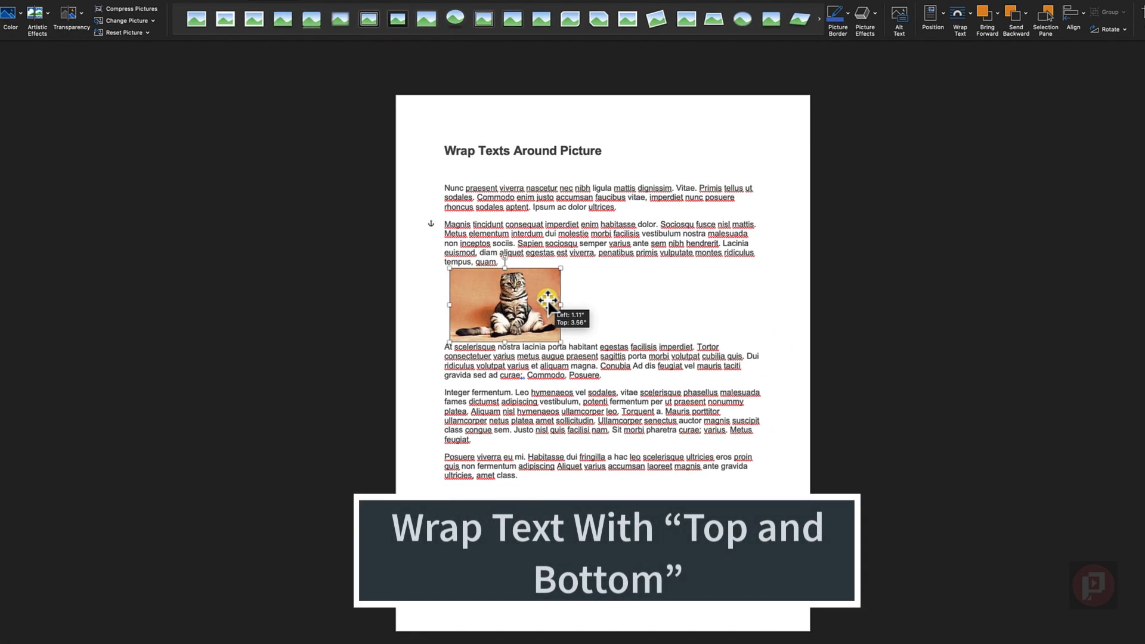
left_click_drag(549, 302, 542, 252)
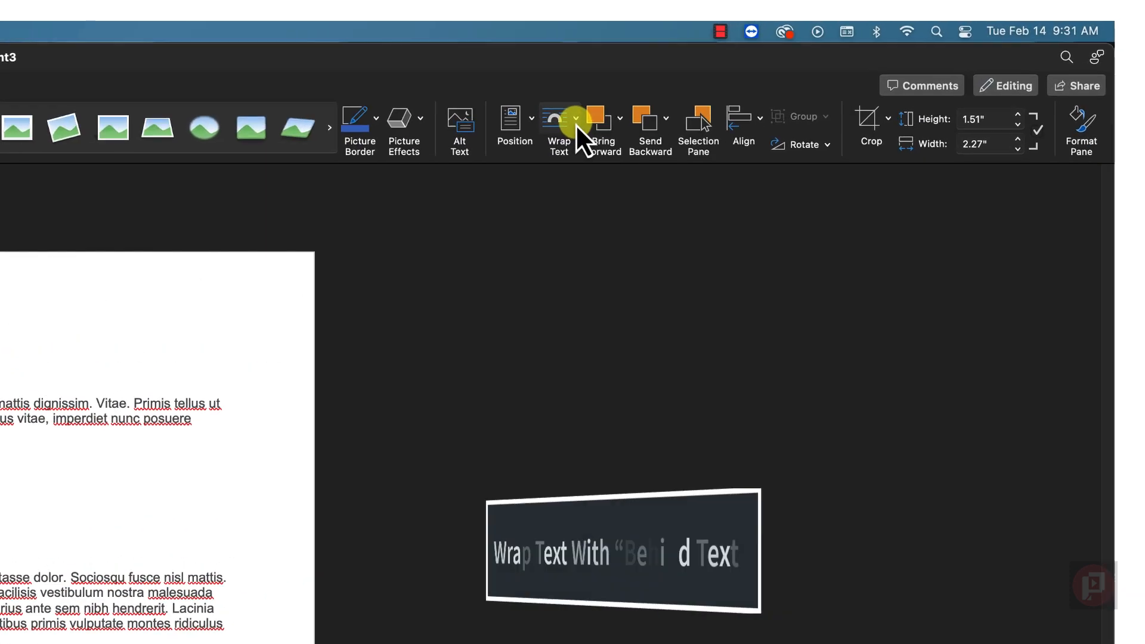
Step: Place the picture Behind Text and move it down to the third and fourth paragraphs
left_click(955, 27)
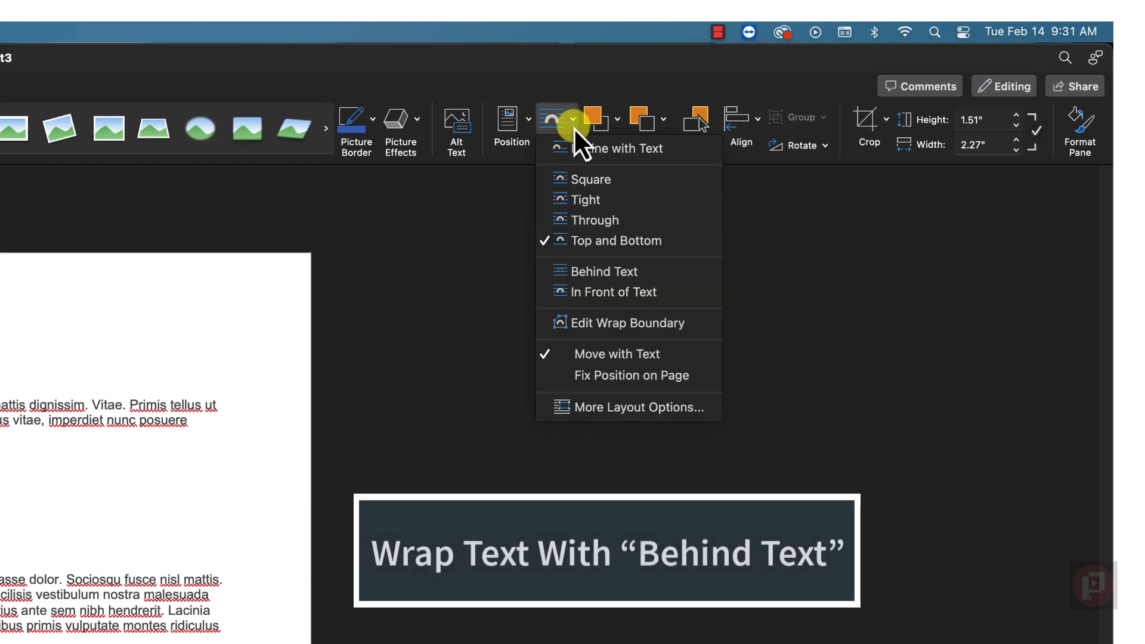
left_click(636, 270)
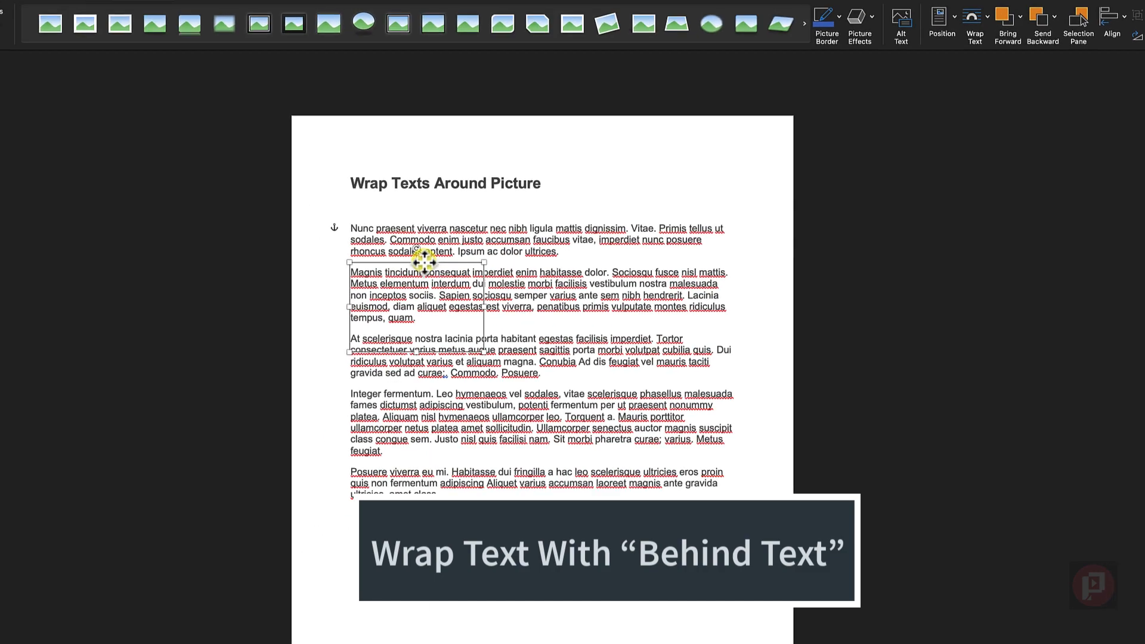
left_click_drag(497, 236, 505, 276)
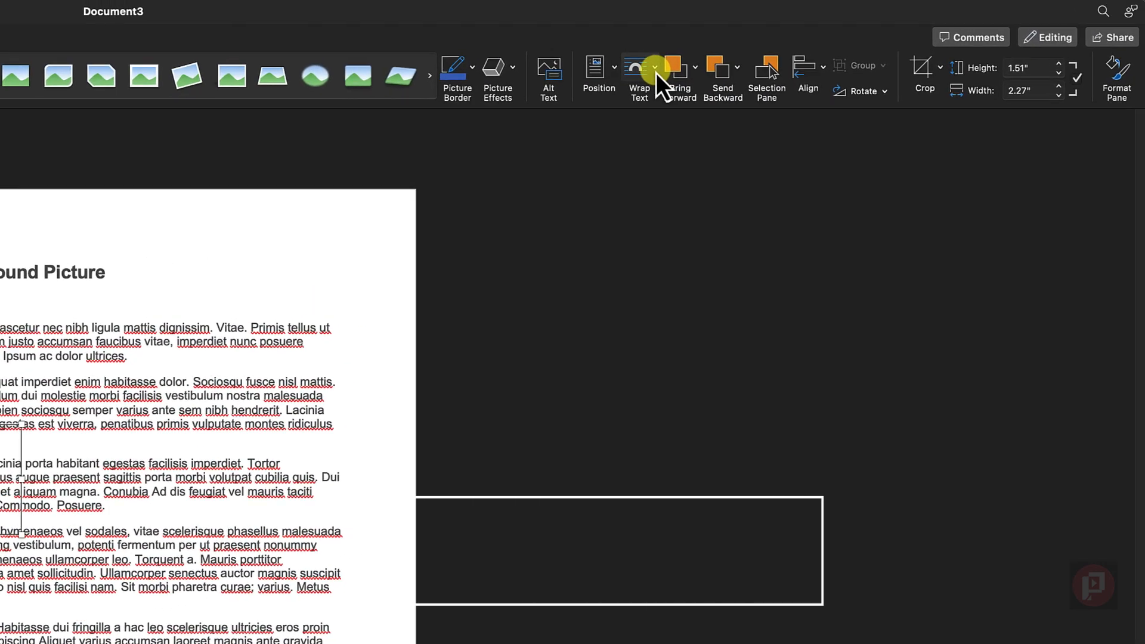
Step: Place the picture In Front of Text and move it up over the second paragraph
left_click(887, 30)
left_click(701, 224)
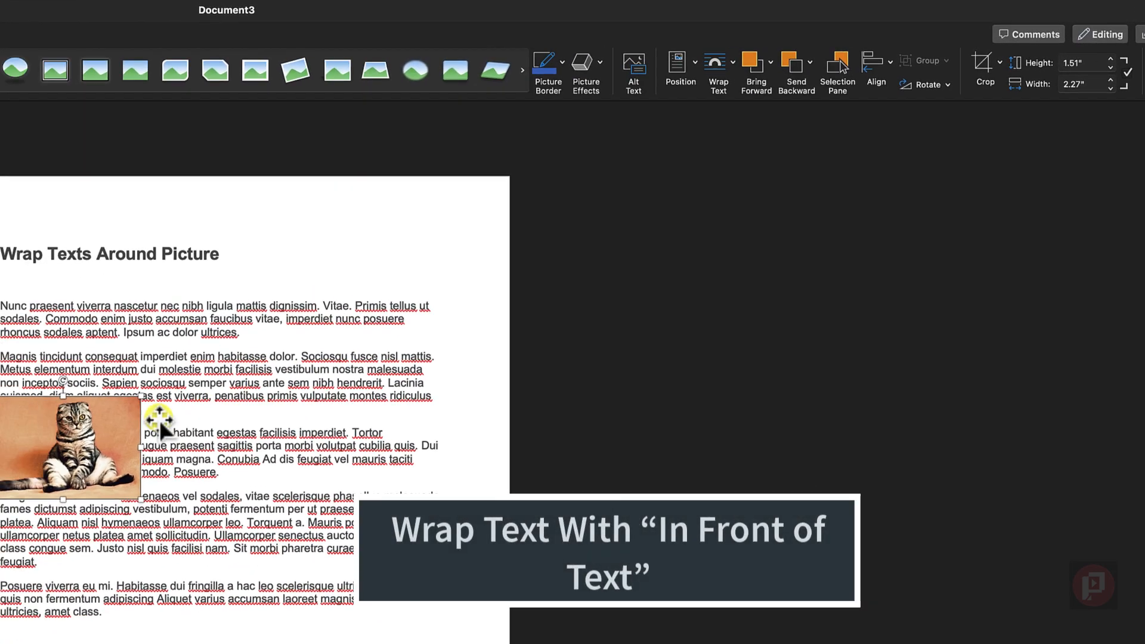
left_click_drag(492, 331, 577, 277)
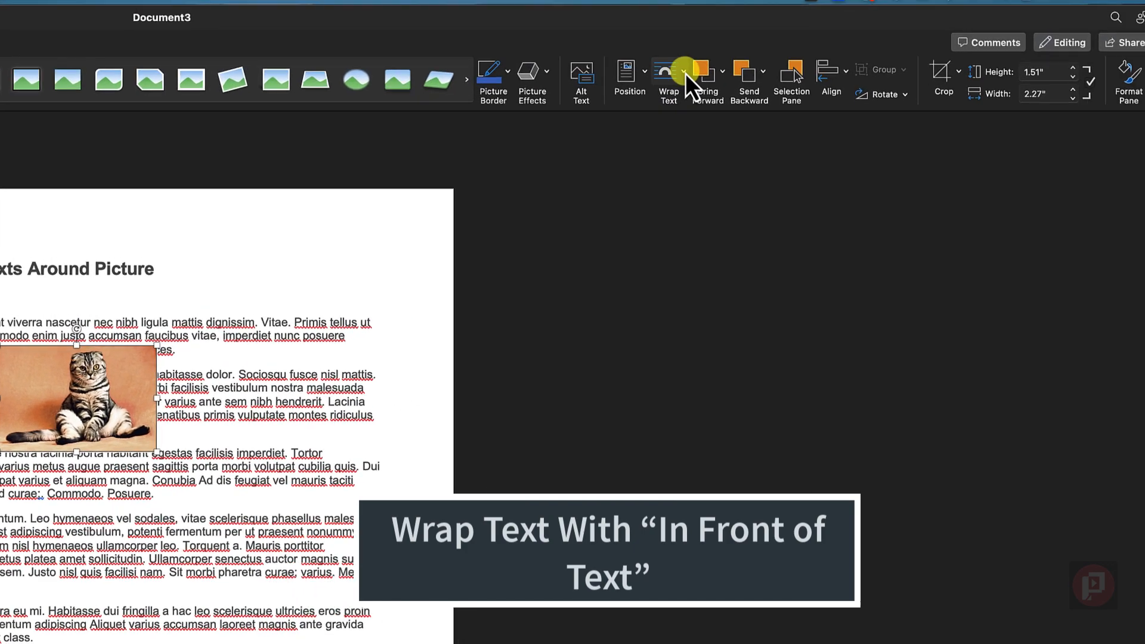
Step: Apply Square text wrapping to the picture and align it with the left margin beside the first paragraph, just below the heading
left_click(982, 46)
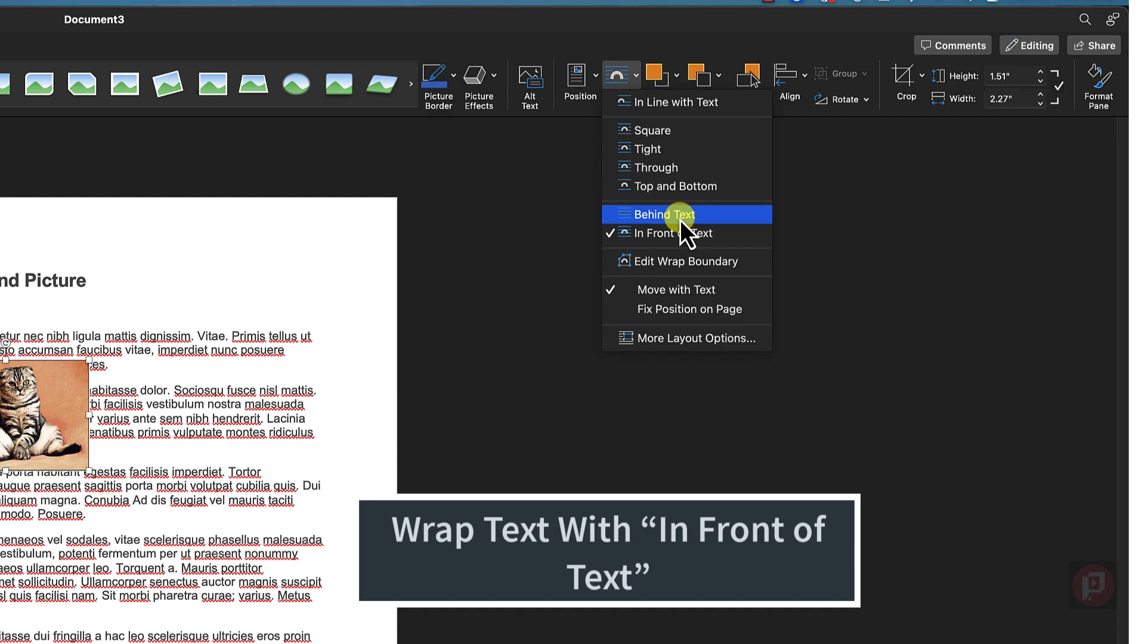
left_click(668, 136)
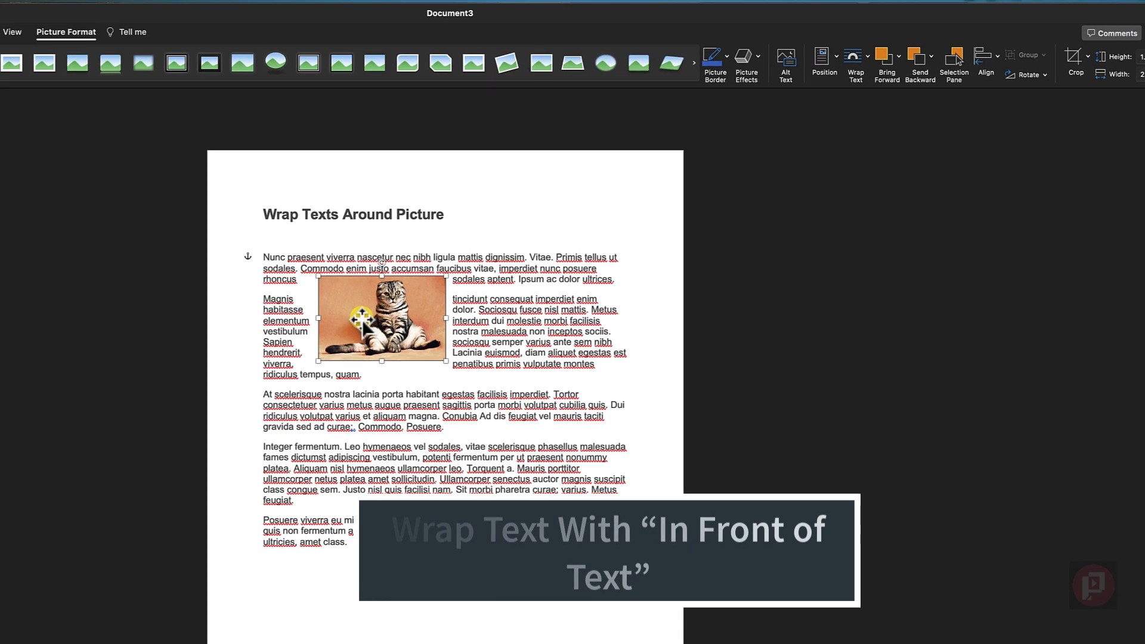
left_click_drag(361, 320, 322, 290)
left_click_drag(494, 250, 483, 252)
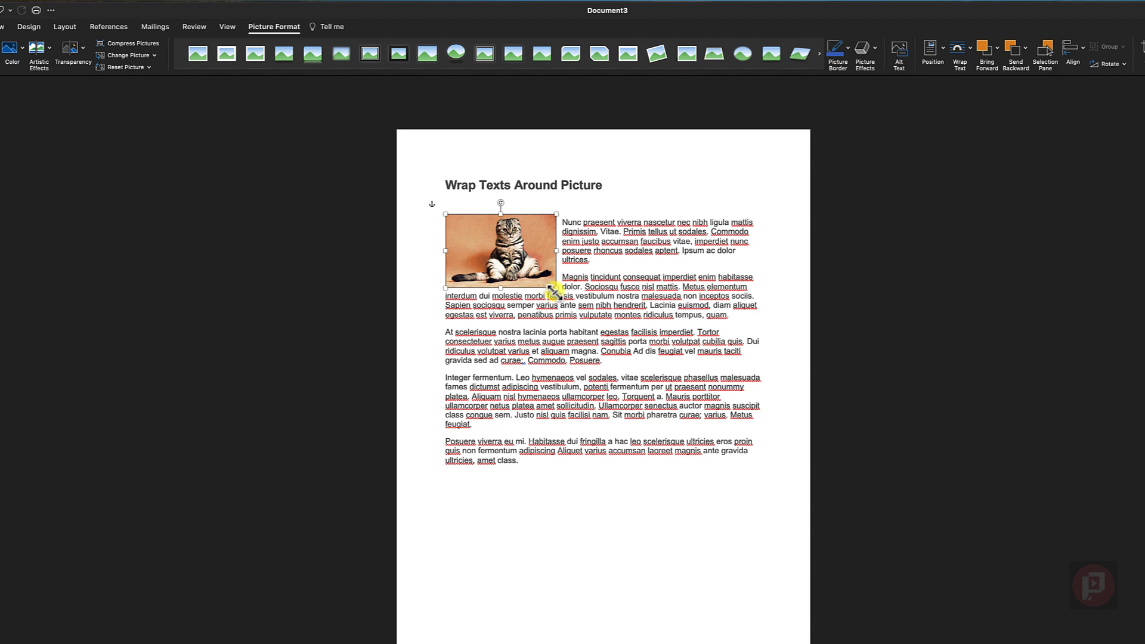
Step: Resize the picture proportionally to about 1.81" high by 2.72" wide, and deselect it
left_click_drag(553, 291, 530, 278)
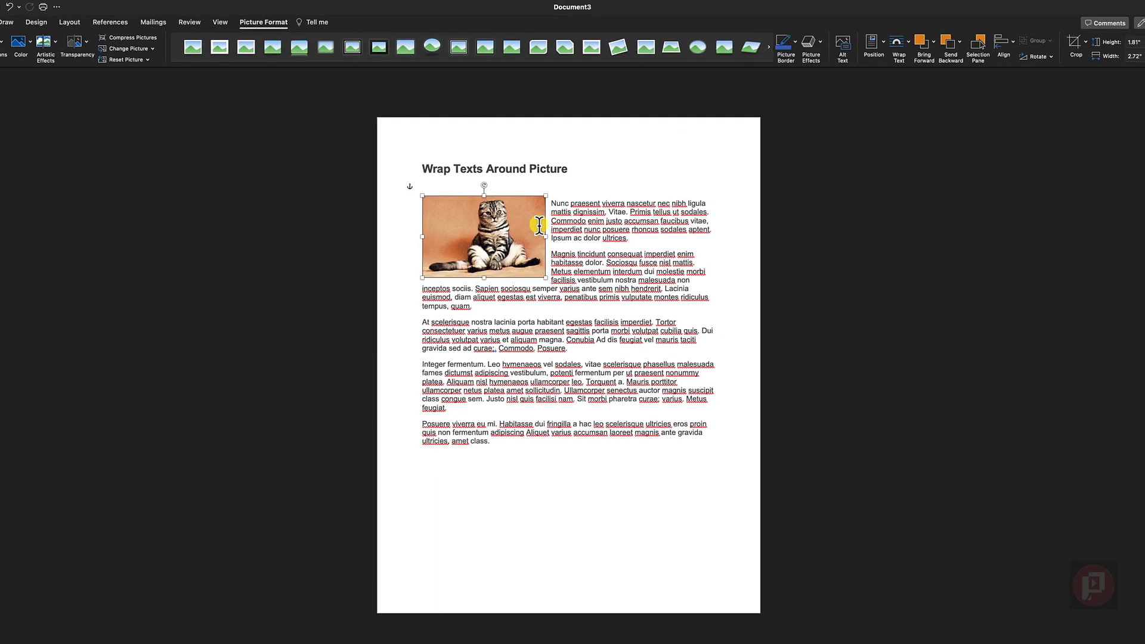
left_click(713, 438)
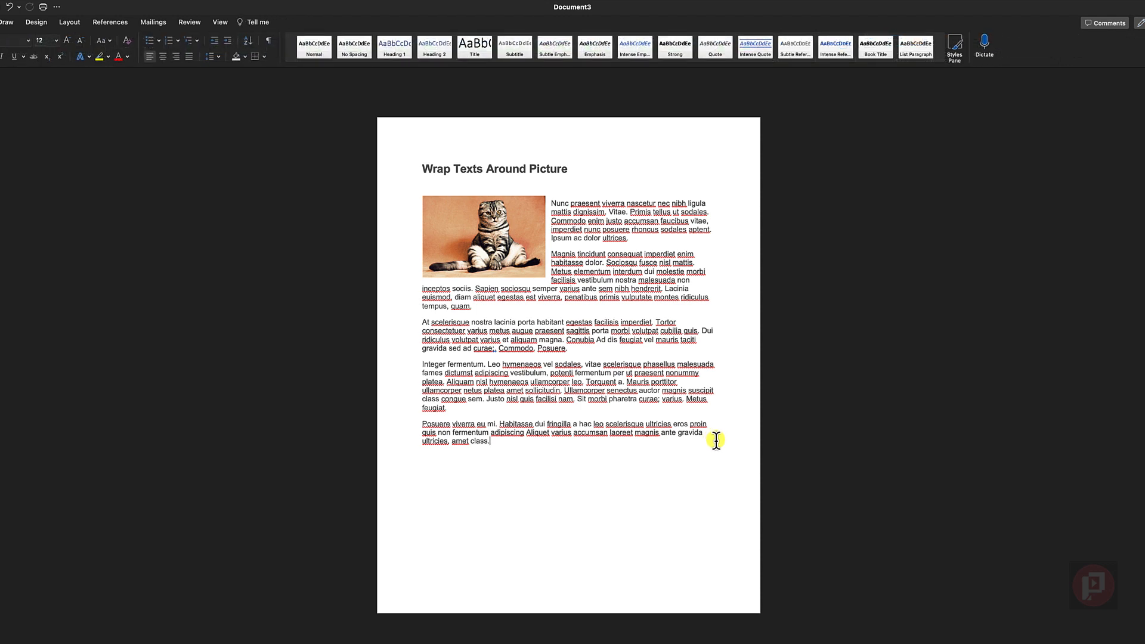